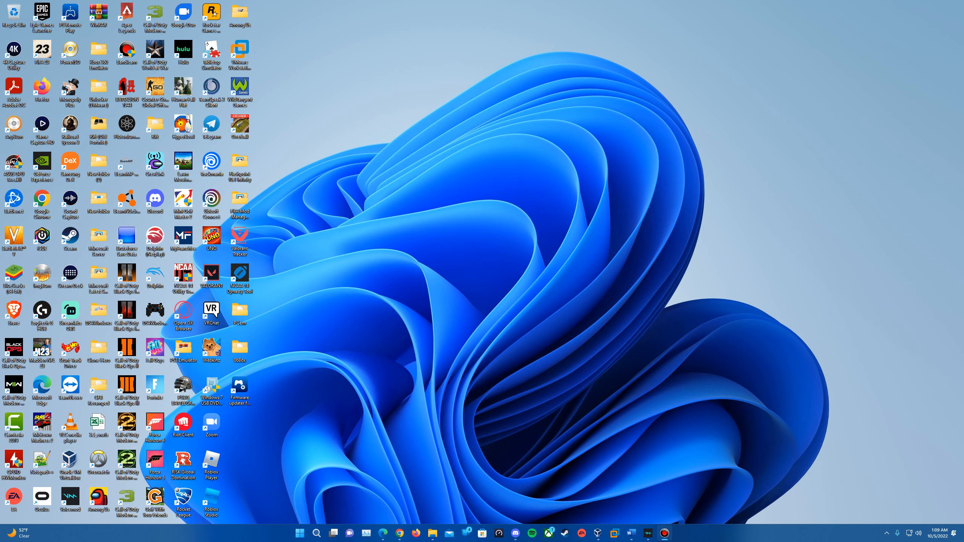
Look at the Windows Whistler download page in the browser, then minimize the browser
left_click(383, 533)
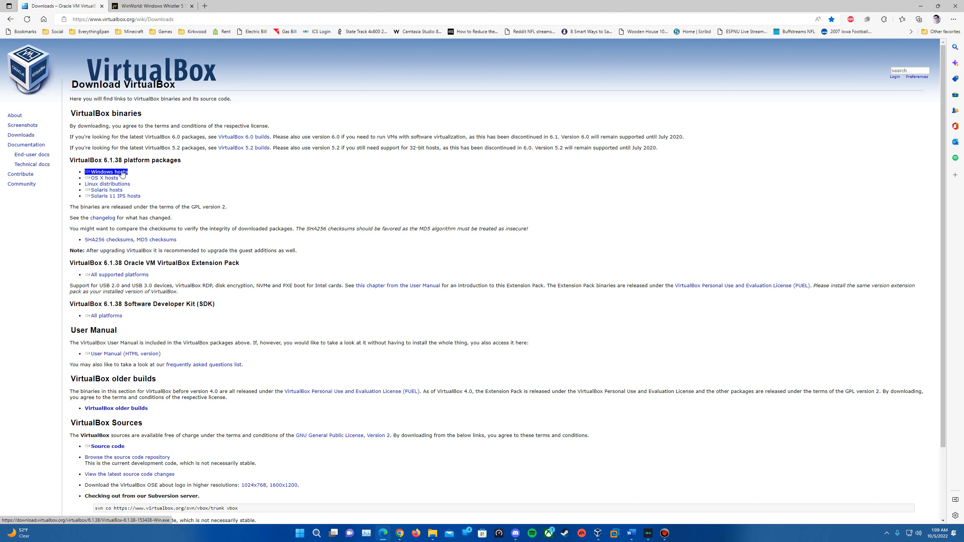
left_click(148, 6)
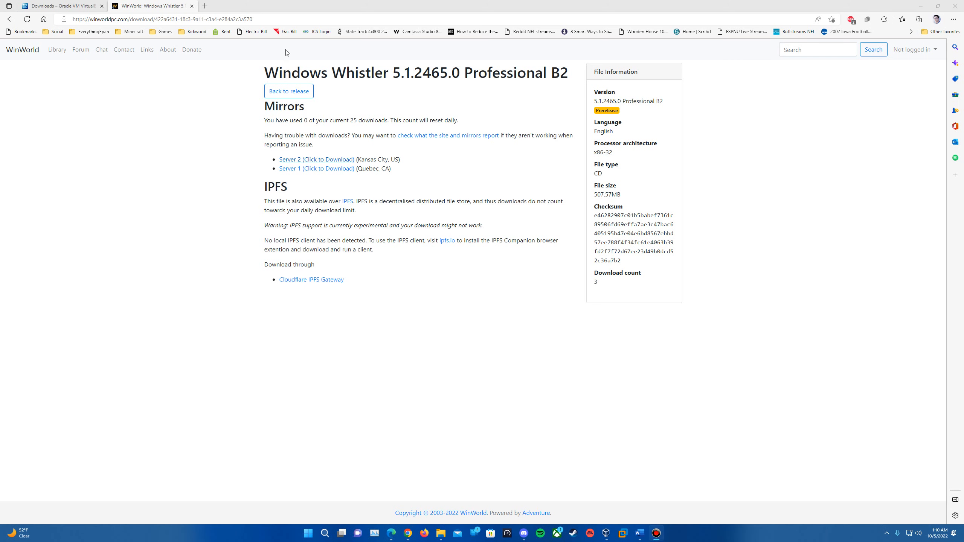
left_click(917, 6)
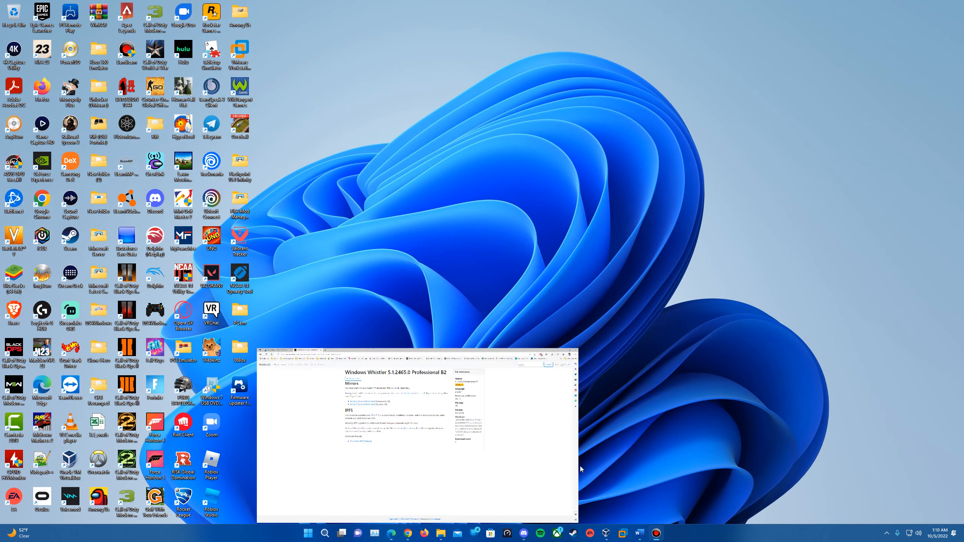
In VirtualBox, start a new machine named 'Windows XP Build 2465' with 1024 MB of memory
left_click(608, 534)
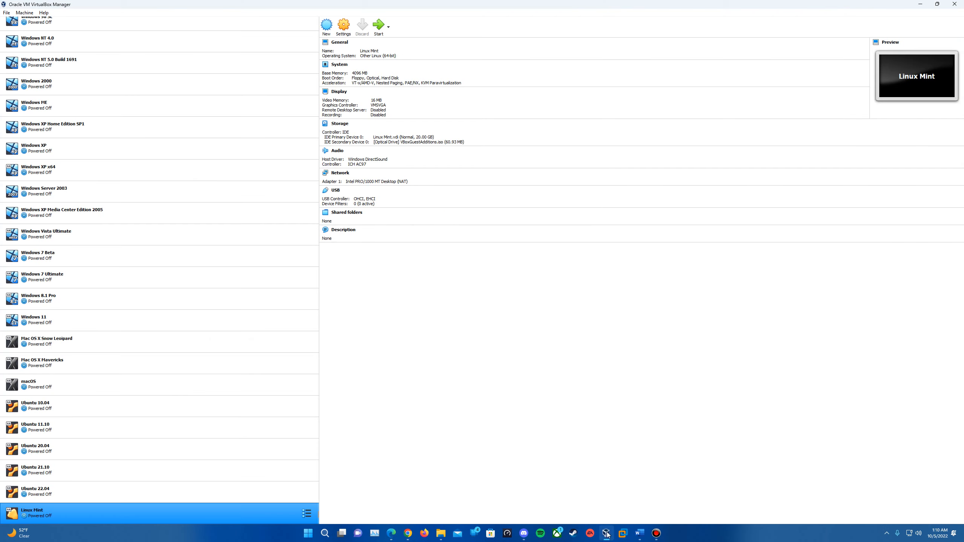
left_click(327, 26)
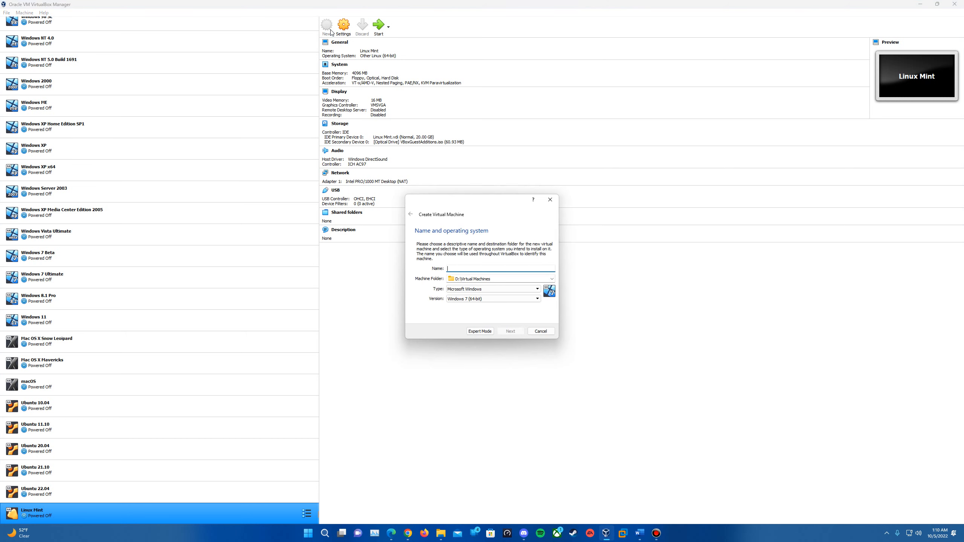
type("Windows XP Build 2465")
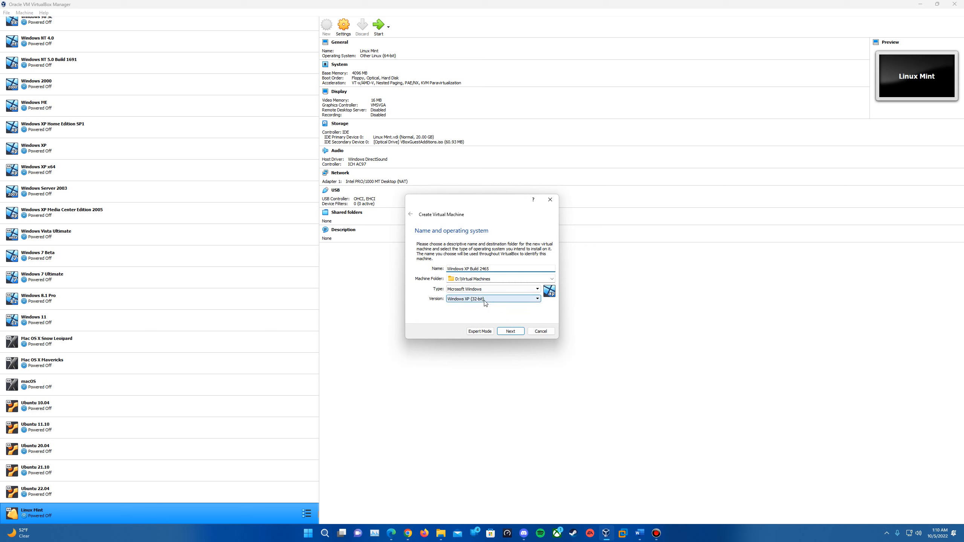
left_click(510, 332)
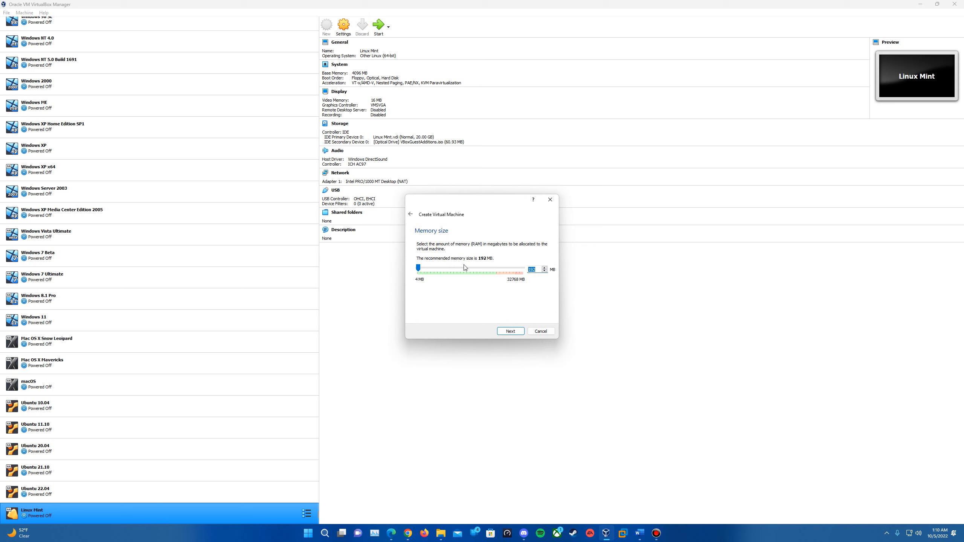
type("1024")
left_click(517, 332)
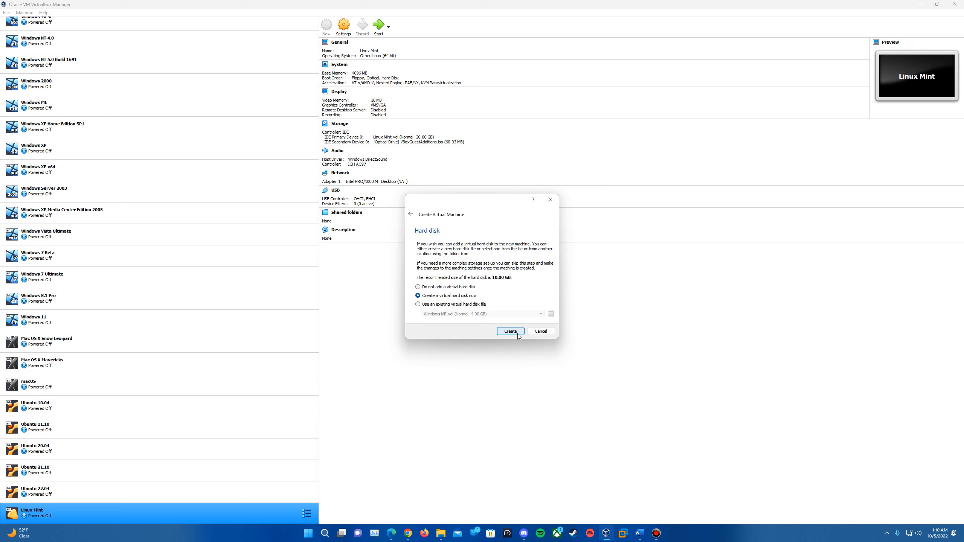
Give the machine a new 10 GB dynamically allocated VDI hard disk
left_click(517, 333)
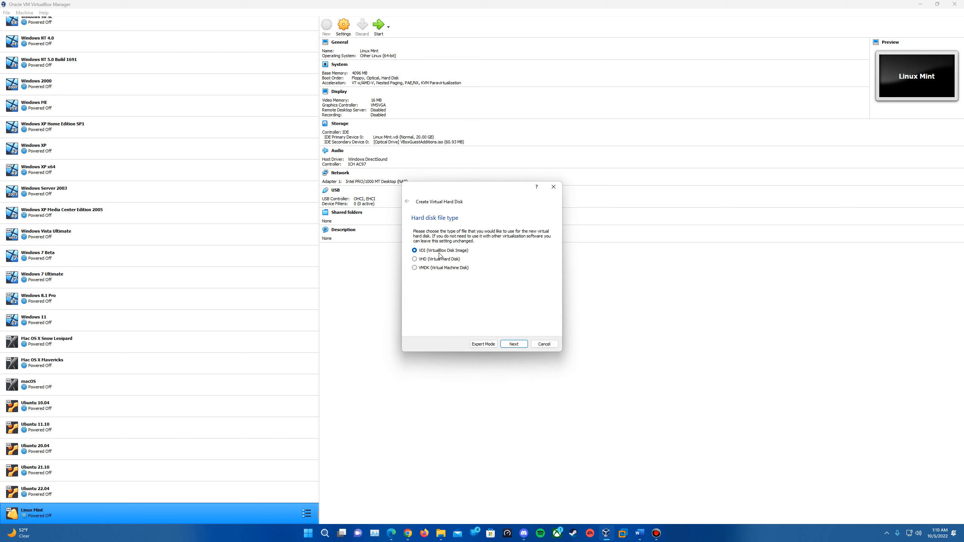
left_click(516, 345)
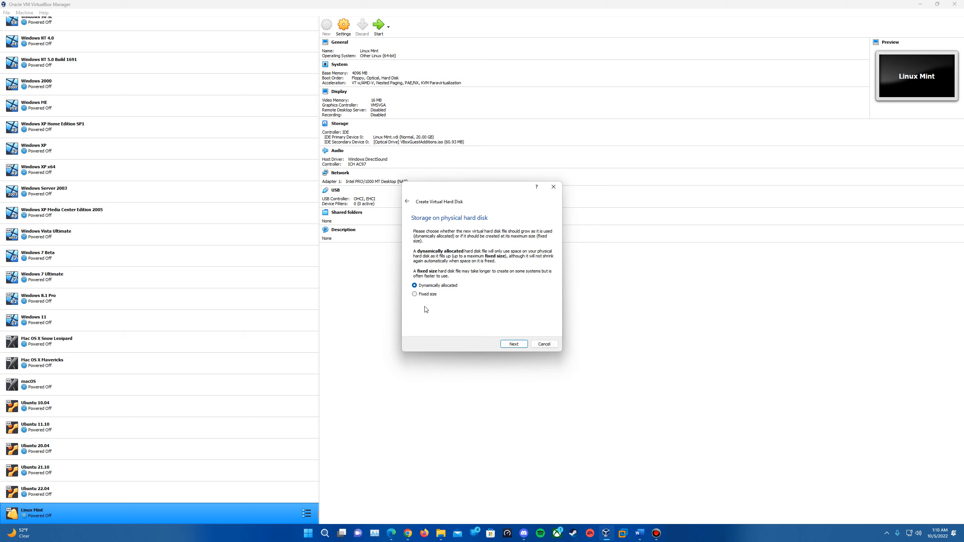
left_click(515, 344)
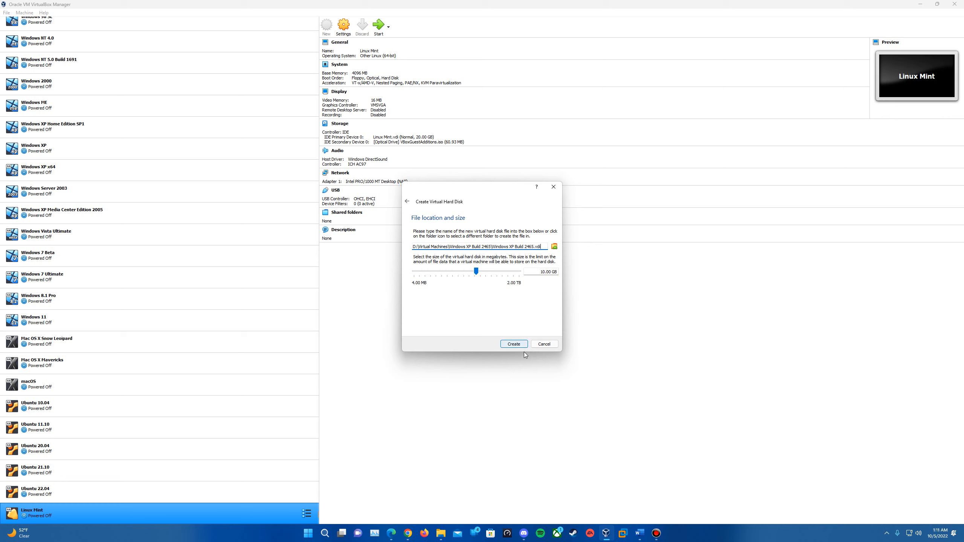
key("Return")
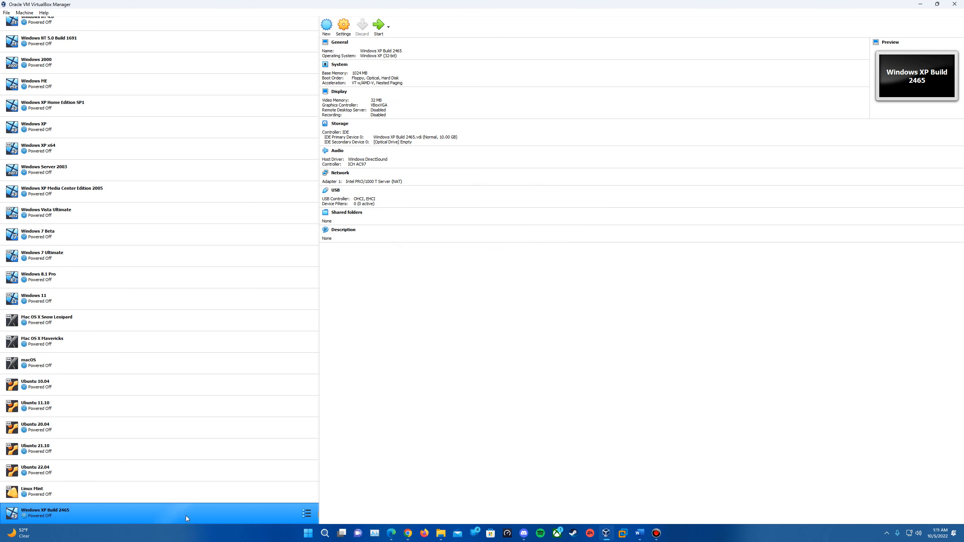
In the machine's Storage settings, choose a disk file for the empty optical drive
left_click(342, 26)
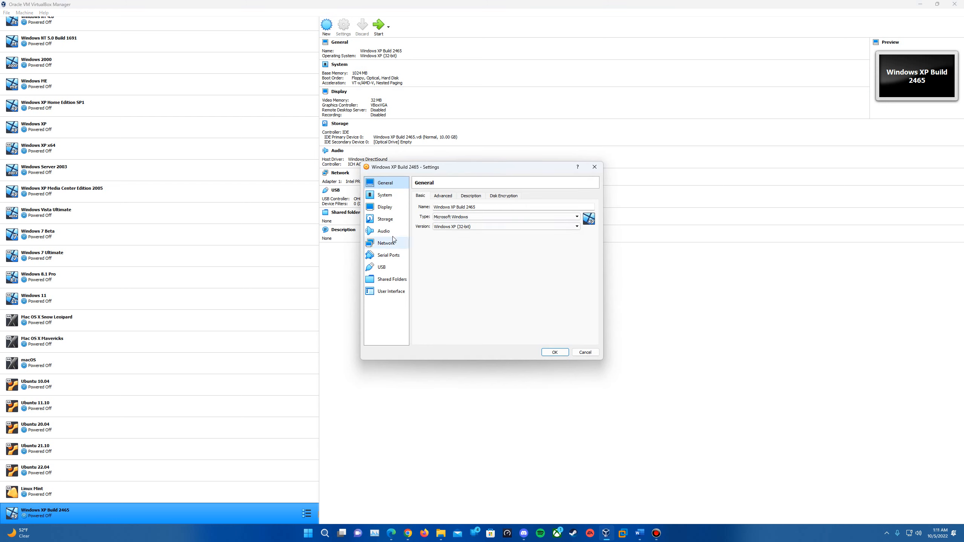
left_click(394, 222)
left_click(462, 223)
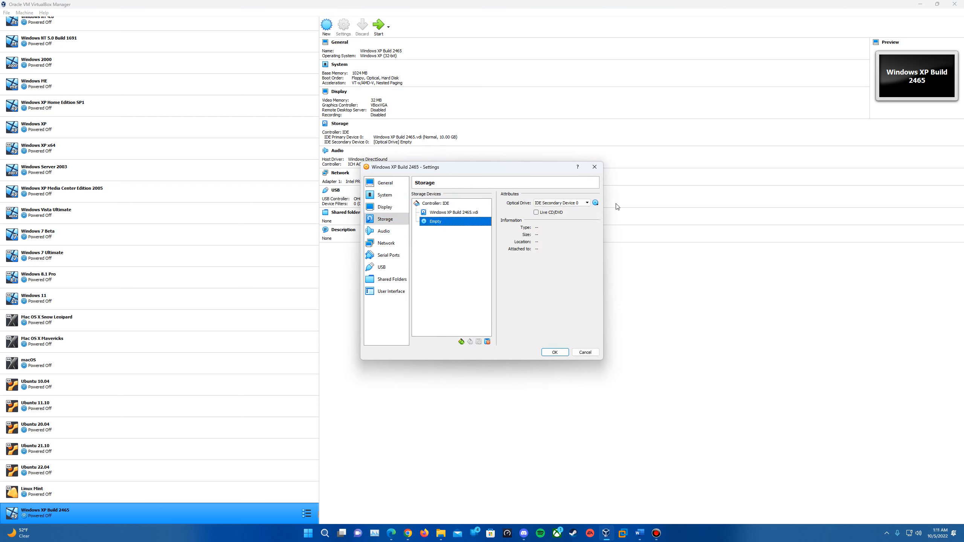
left_click(596, 203)
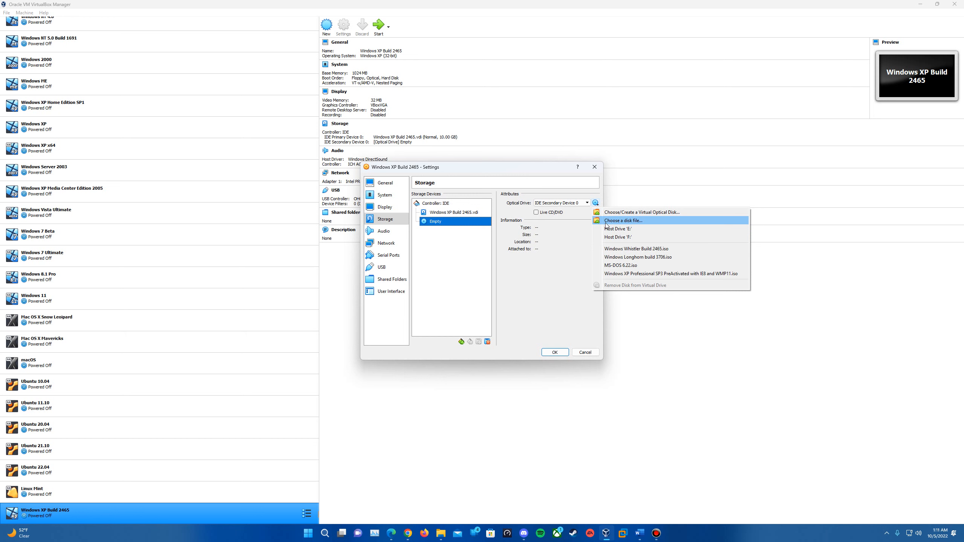
left_click(607, 224)
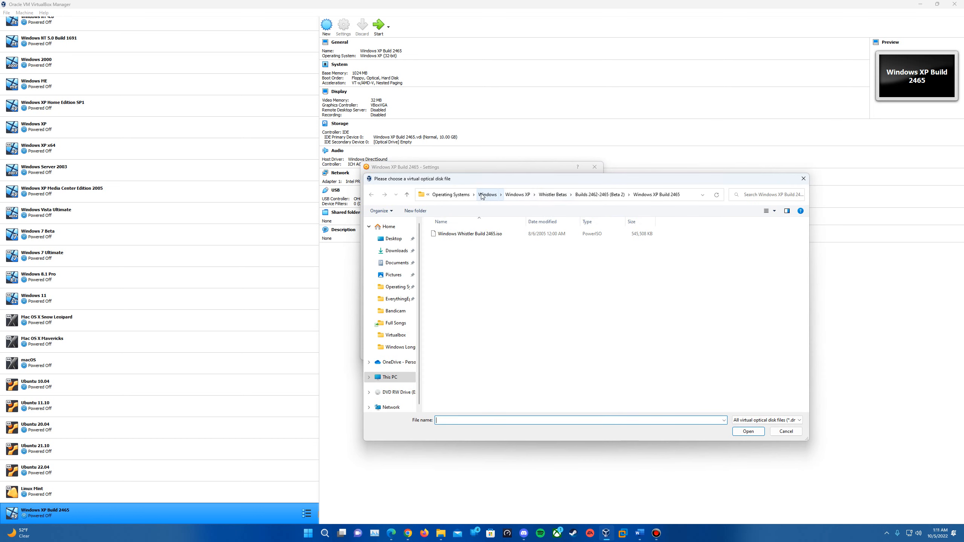
Attach MS-DOS 6.22.iso from the MS-DOS 6.22 folder, save, and start the machine
left_click(483, 195)
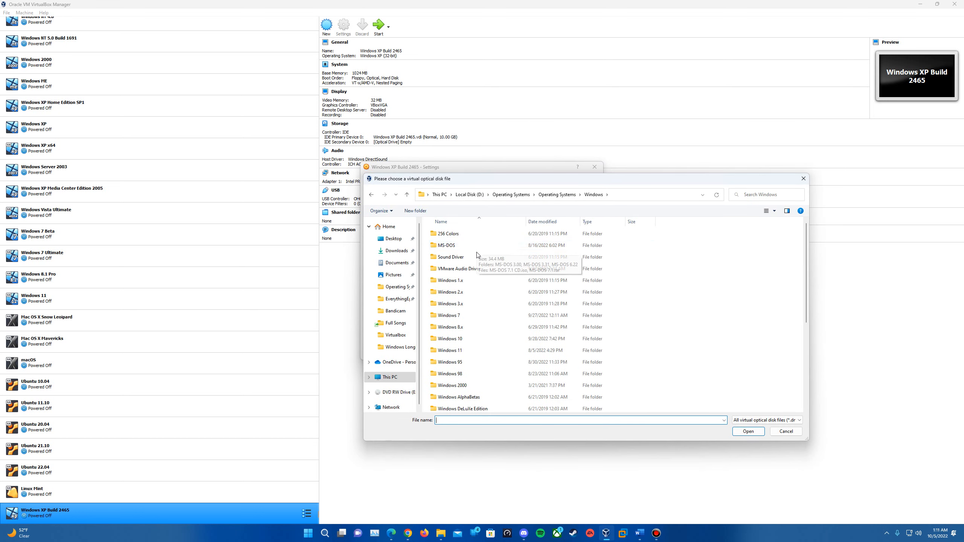
double_click(465, 246)
double_click(451, 257)
double_click(485, 246)
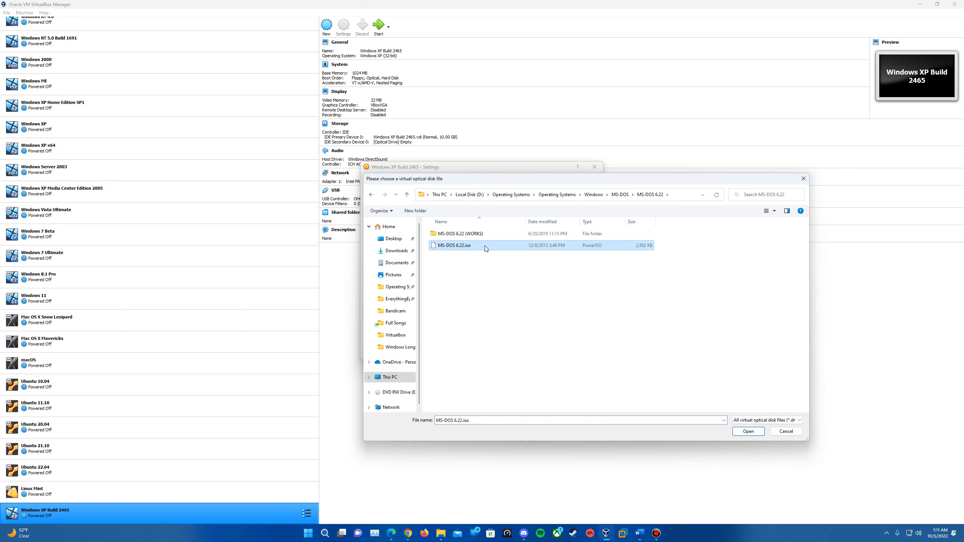
left_click(562, 354)
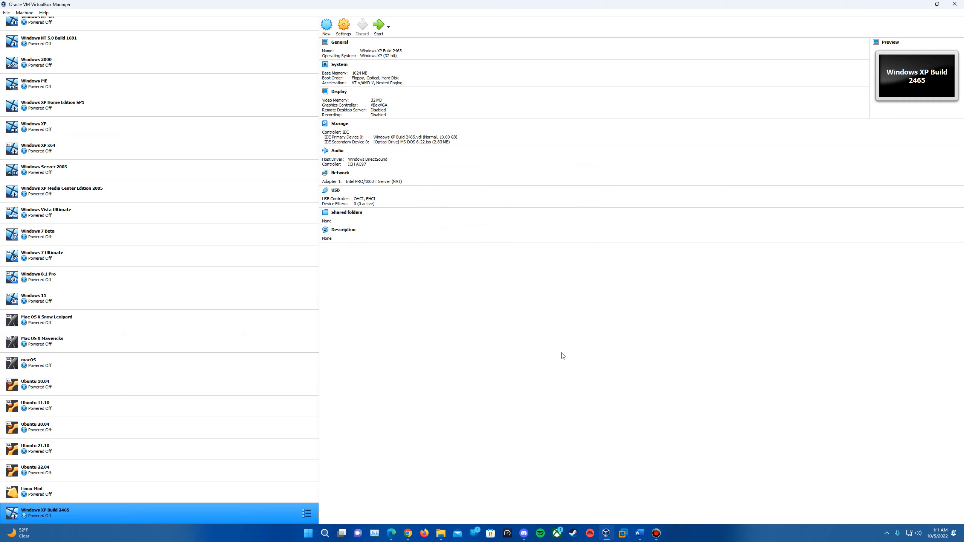
left_click(382, 27)
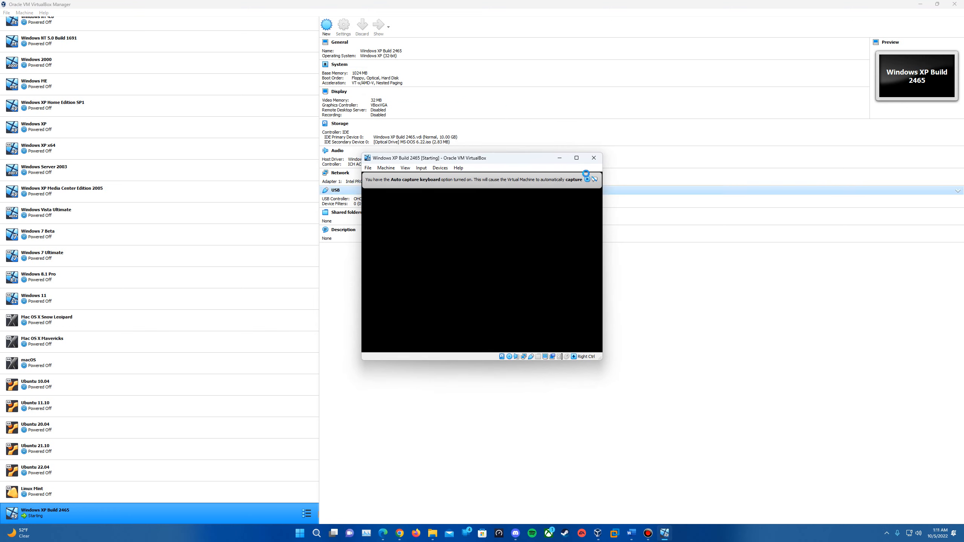
Maximize the VM window and set the MS-DOS date to 04-13-2001
left_click(577, 158)
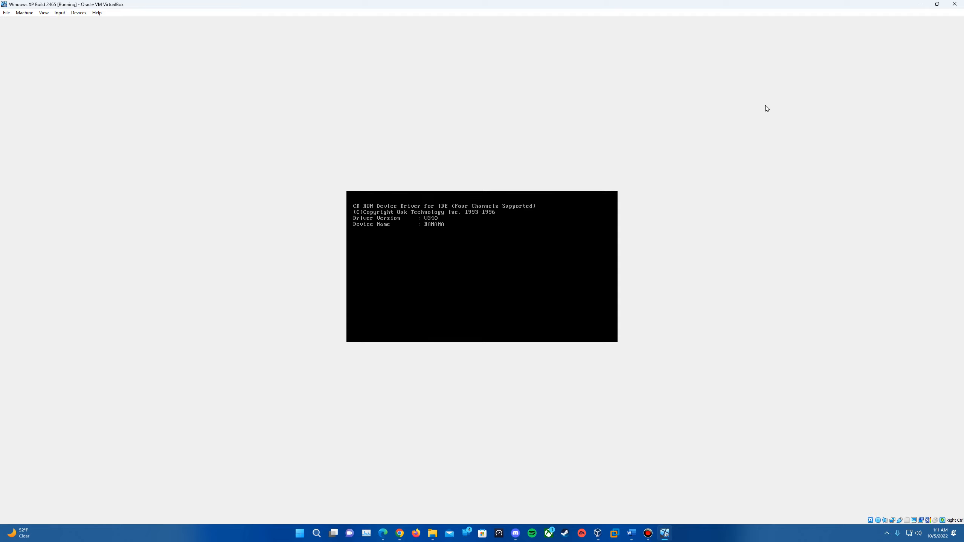
left_click(727, 243)
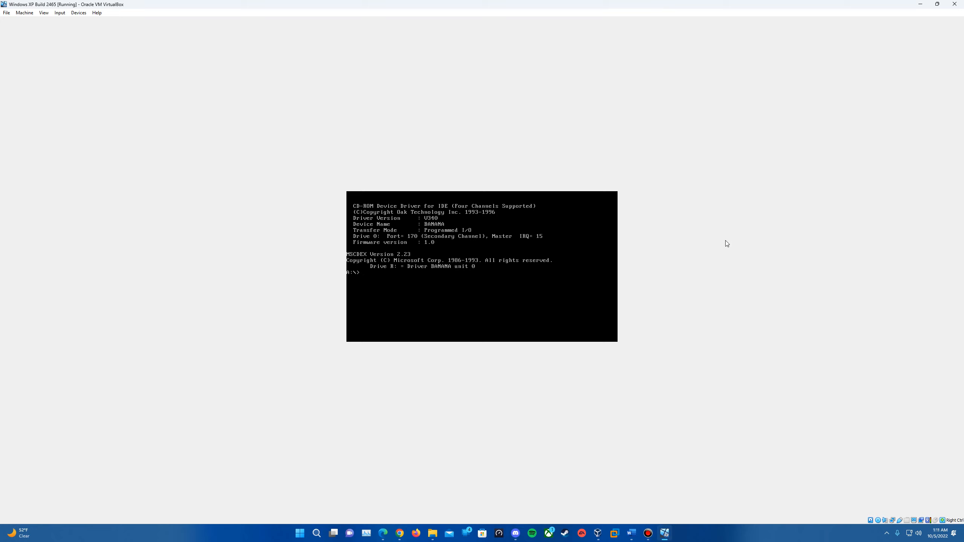
type("date")
key("Return")
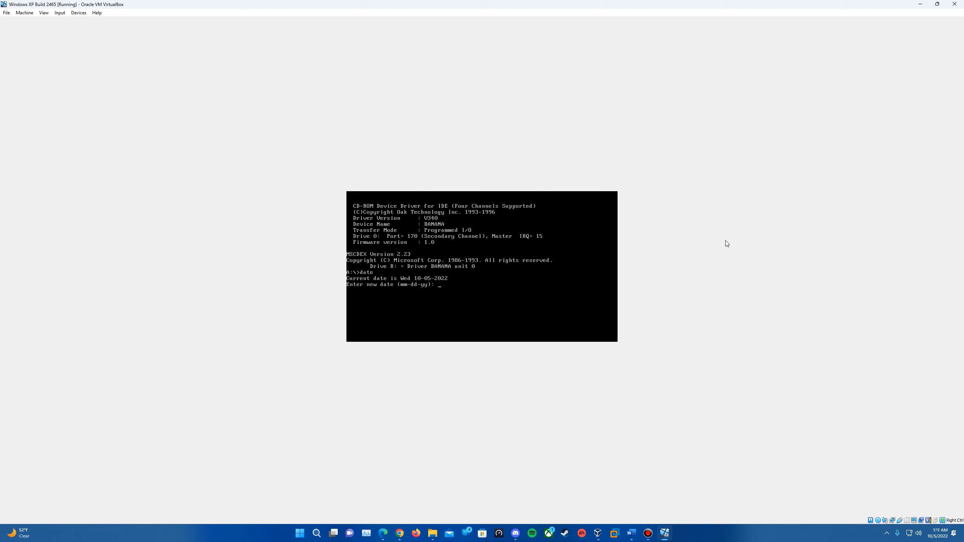
type("04-13-2001")
key("Return")
Run date again to confirm it reads 04-13-2001, leaving it unchanged
type("date")
key("Return")
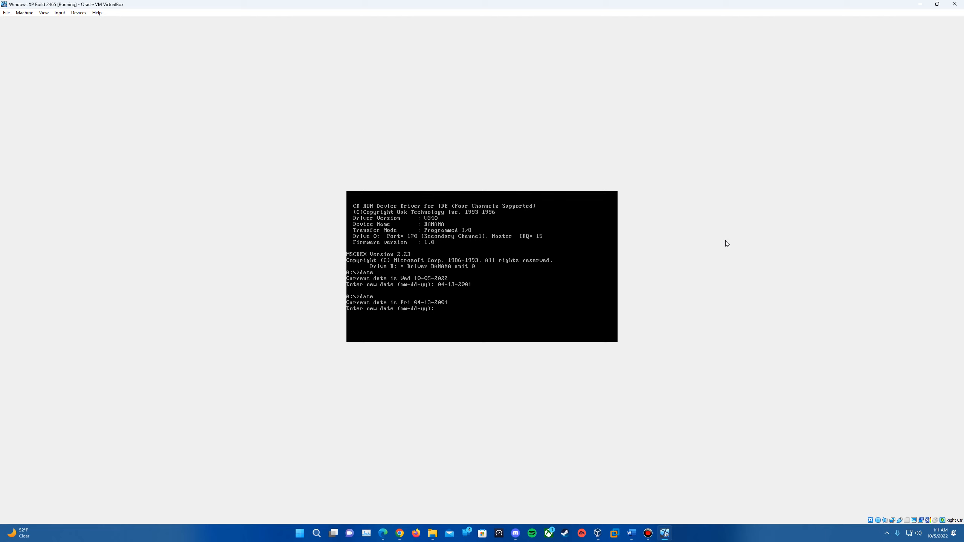
key("Return")
key("alt+Tab")
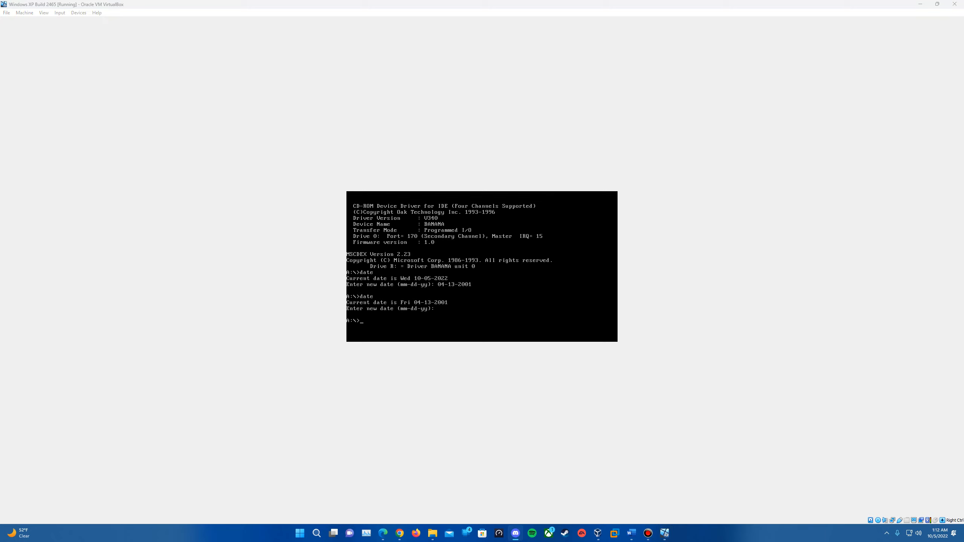
left_click(879, 521)
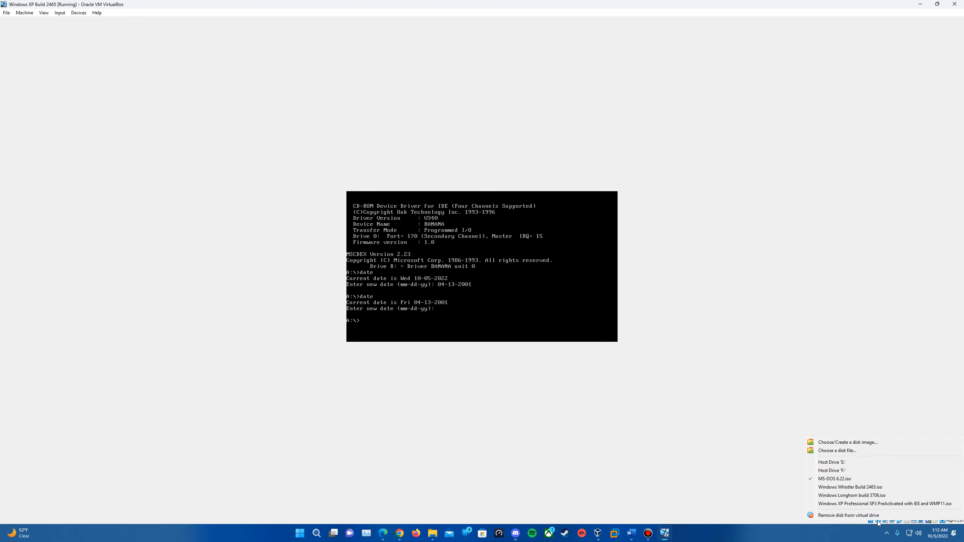
Mount Windows Whistler Build 2465.iso from Whistler Betas > Builds 2462-2465 > Windows XP Build 2465
left_click(864, 450)
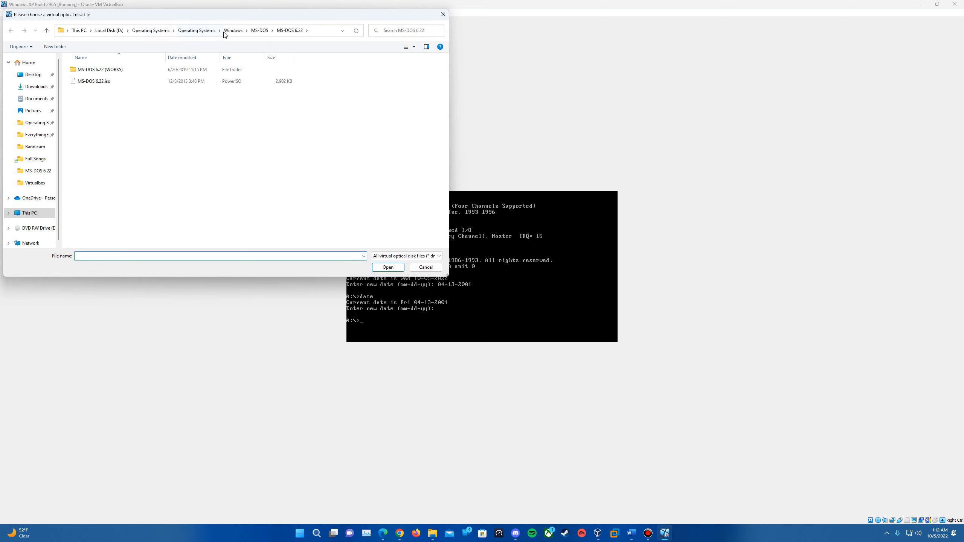
left_click(226, 32)
scroll(140, 232, "down", 3)
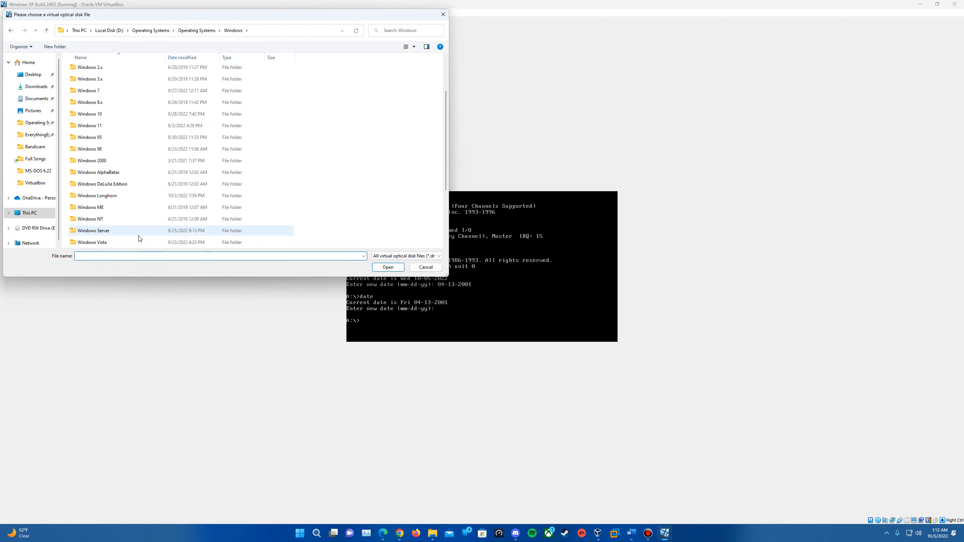
double_click(119, 221)
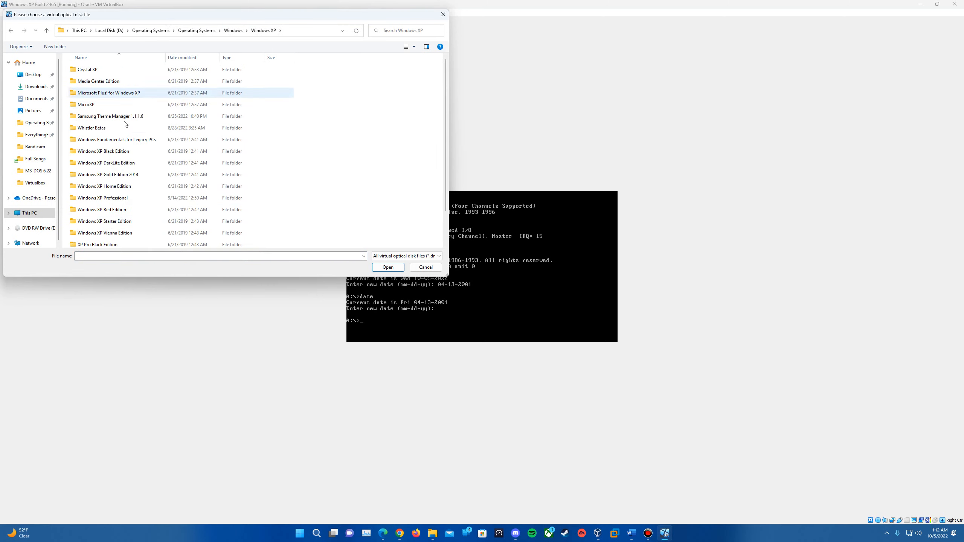
double_click(120, 128)
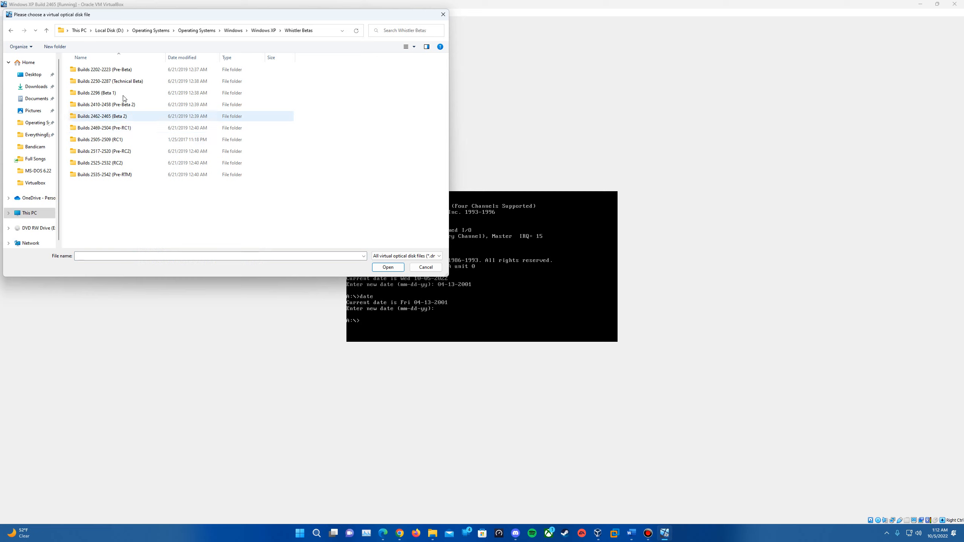
double_click(139, 116)
double_click(138, 71)
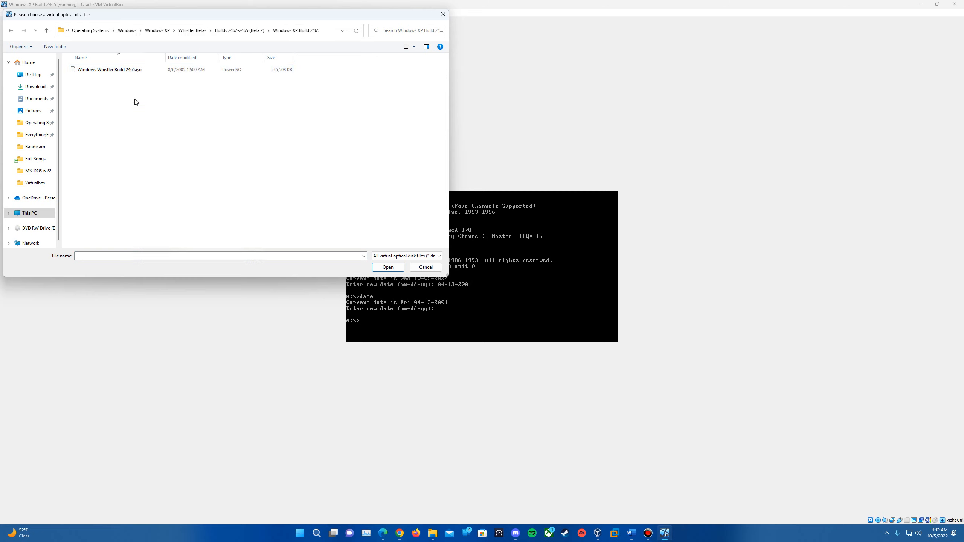
left_click(110, 74)
double_click(110, 74)
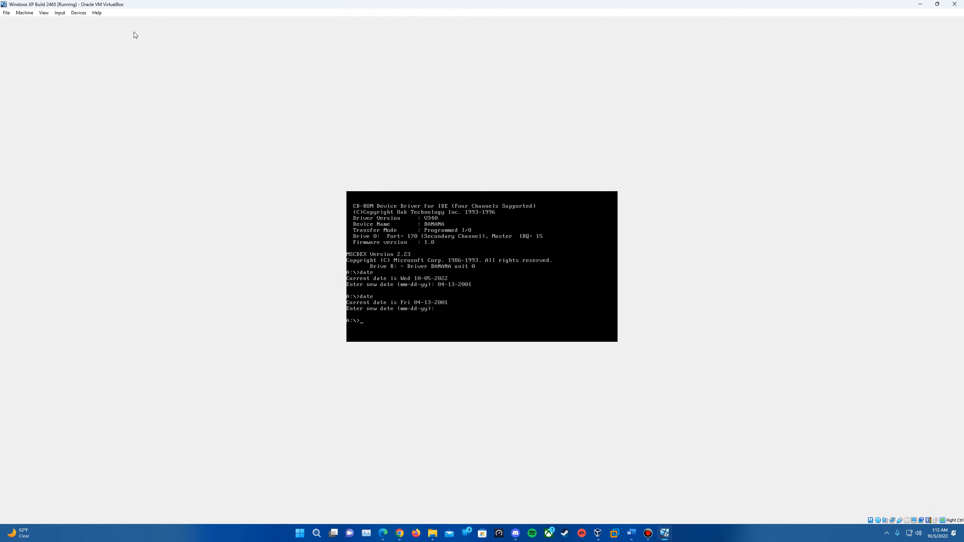
left_click(24, 12)
Reset the VM to boot the Whistler disc, pass the evaluation notice and accept the licence with F8
left_click(32, 70)
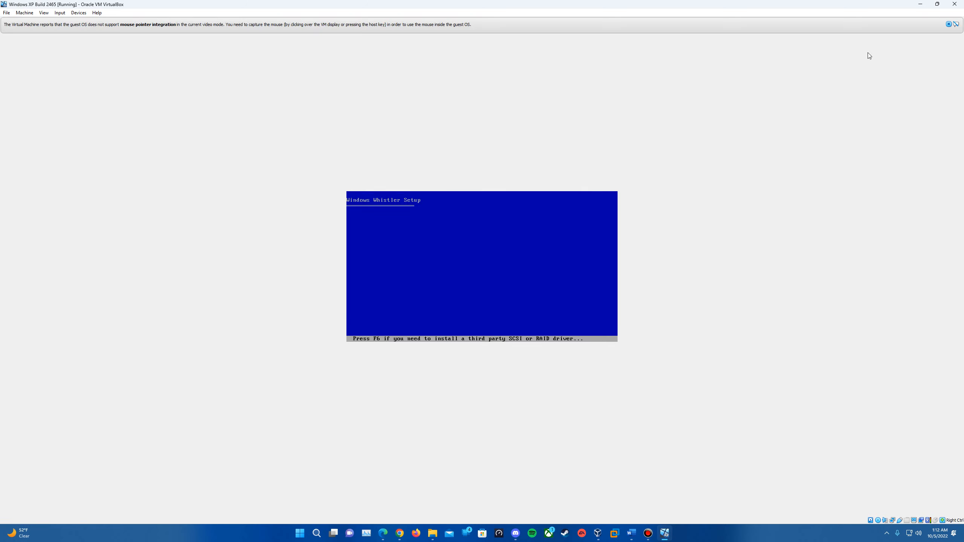
left_click(949, 24)
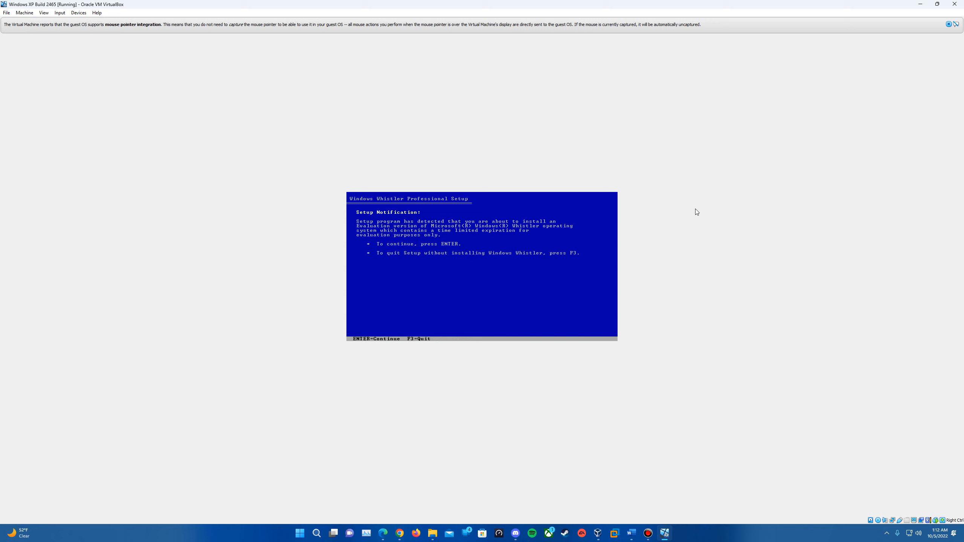
key("Return")
key("Return")
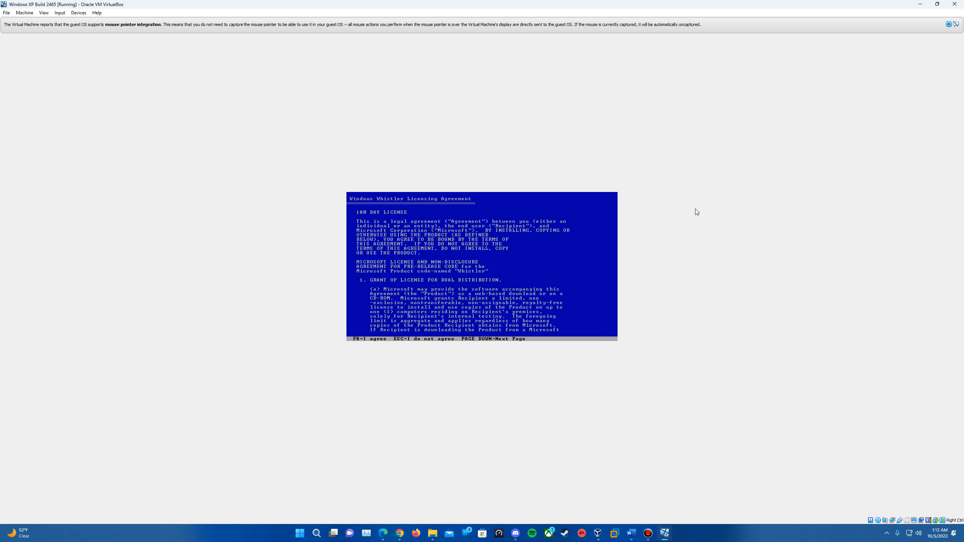
key("F8")
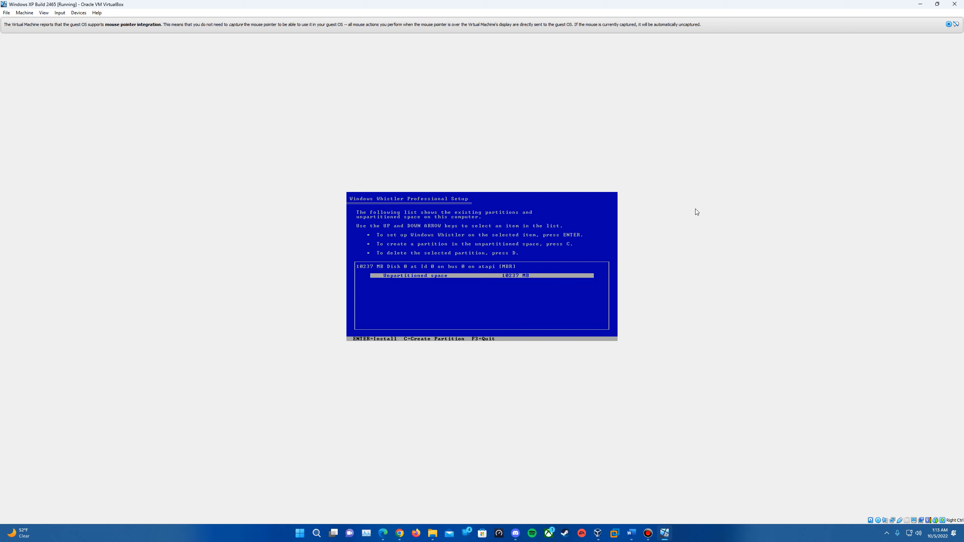
Create a partition on the unpartitioned space, quick-format it as NTFS, and restart after copying
key("Return")
key("Up")
key("Up")
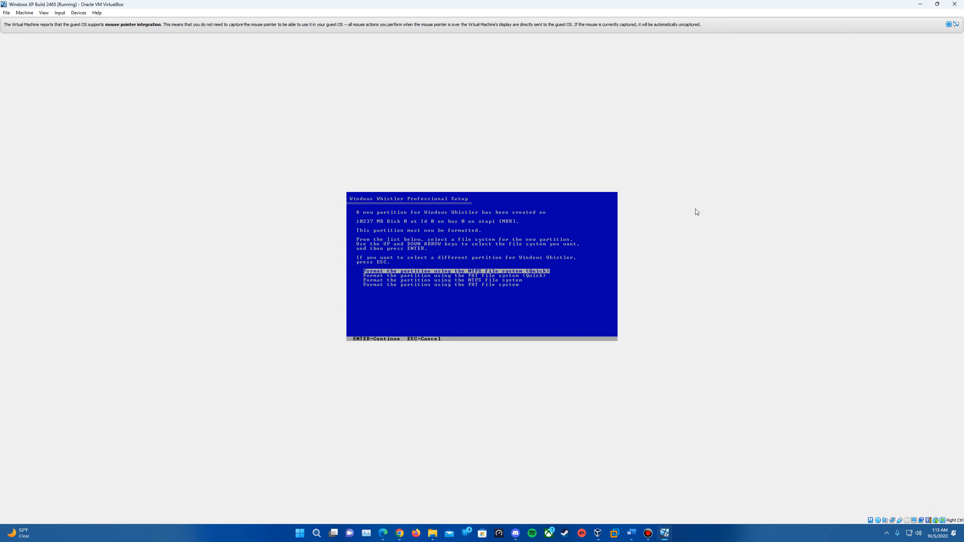
key("Return")
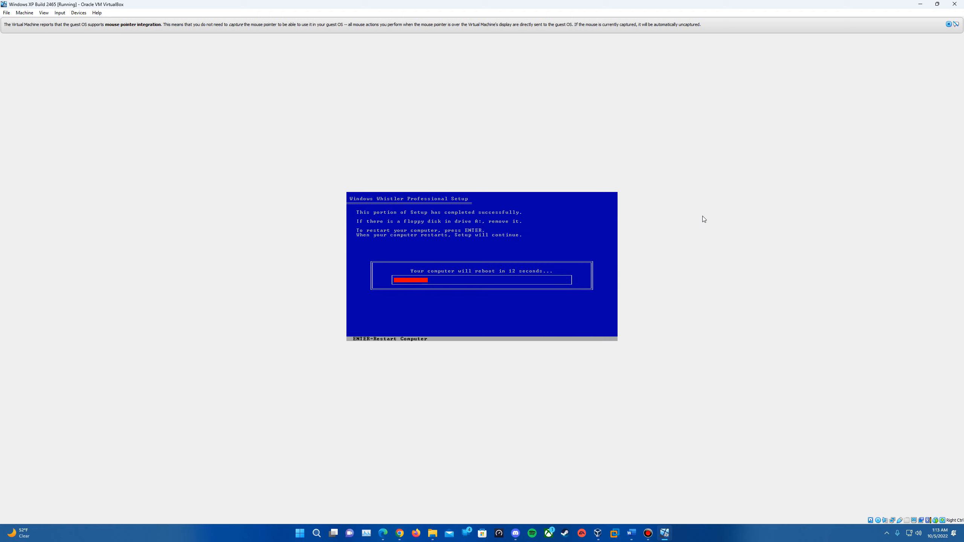
key("Return")
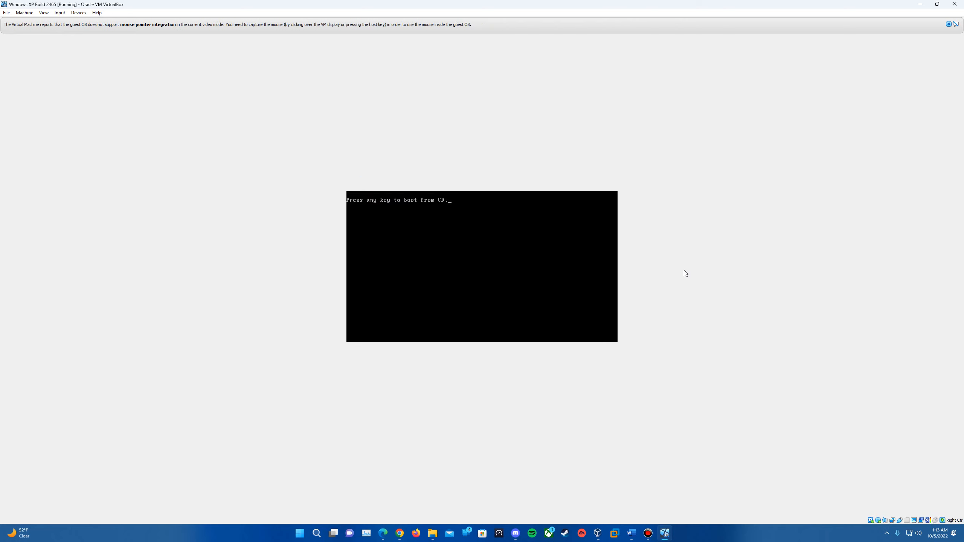
Dismiss the two mouse-integration notices while the VM boots into graphical setup
left_click(948, 24)
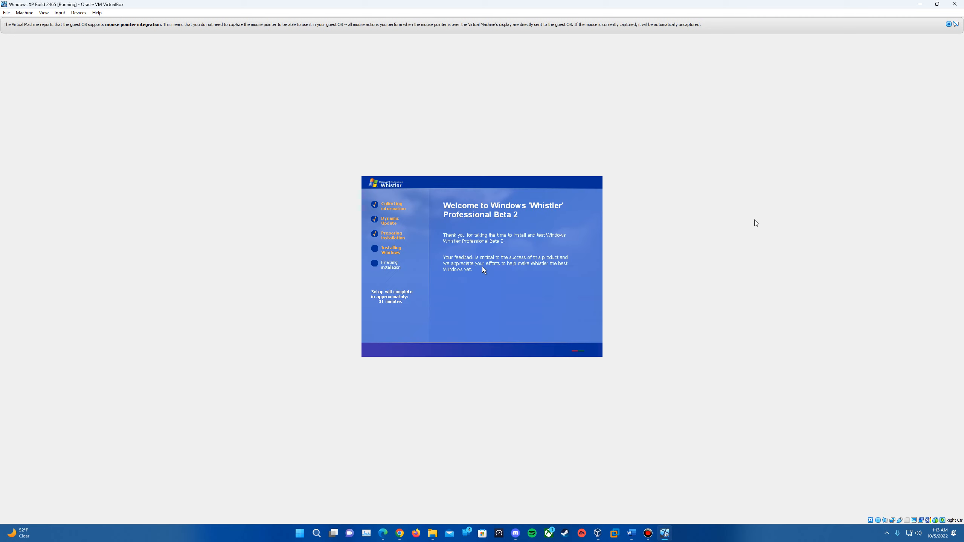
left_click(949, 24)
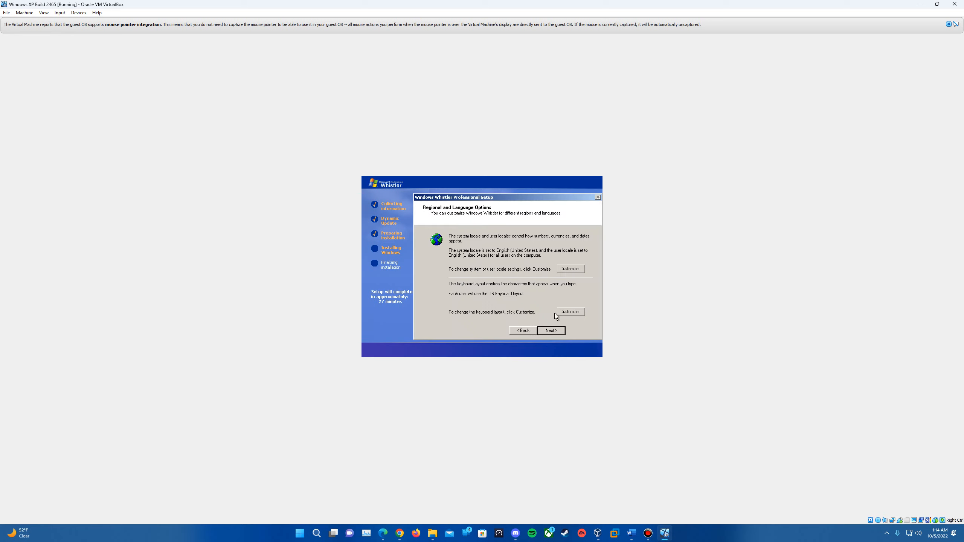
Pass the regional and personalization pages, enter the product key, and name the computer WHISTLER2465
left_click(556, 334)
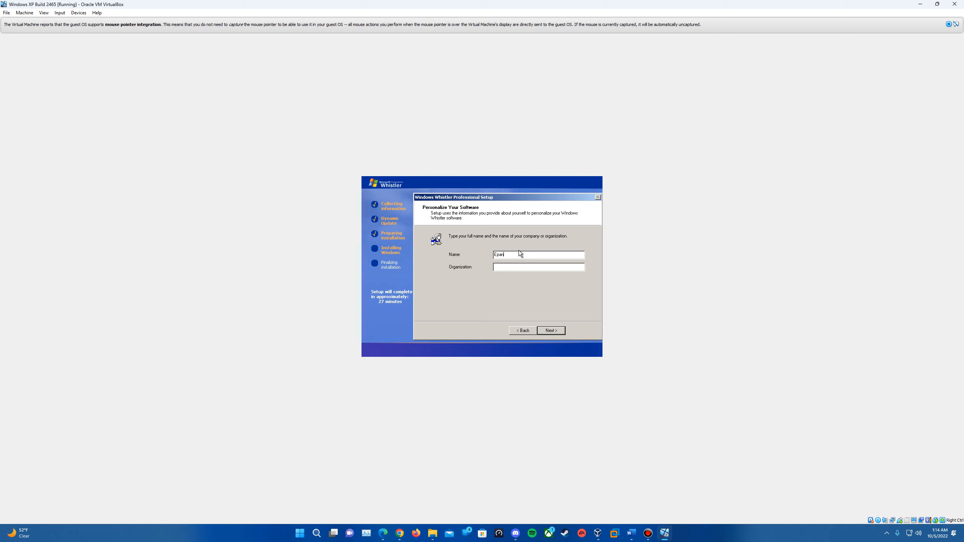
left_click(553, 331)
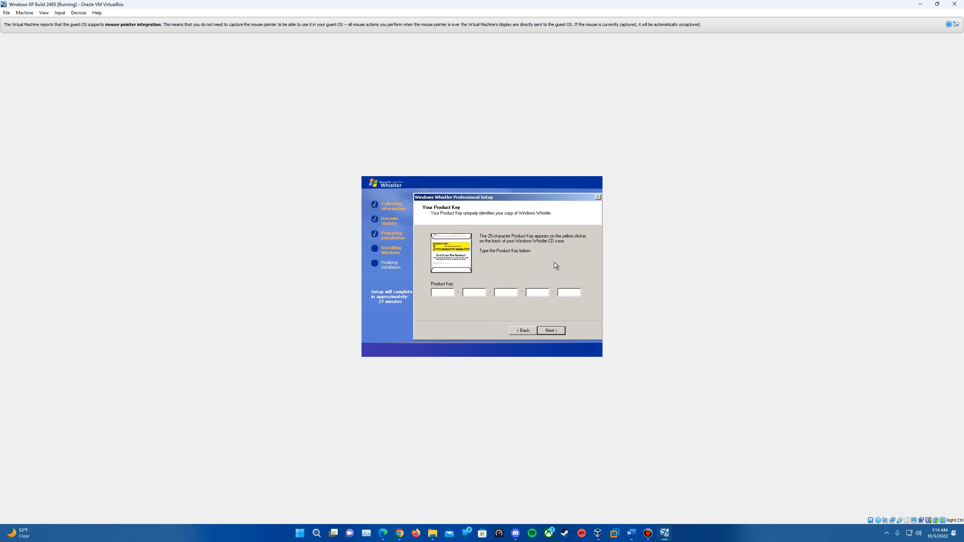
left_click(551, 330)
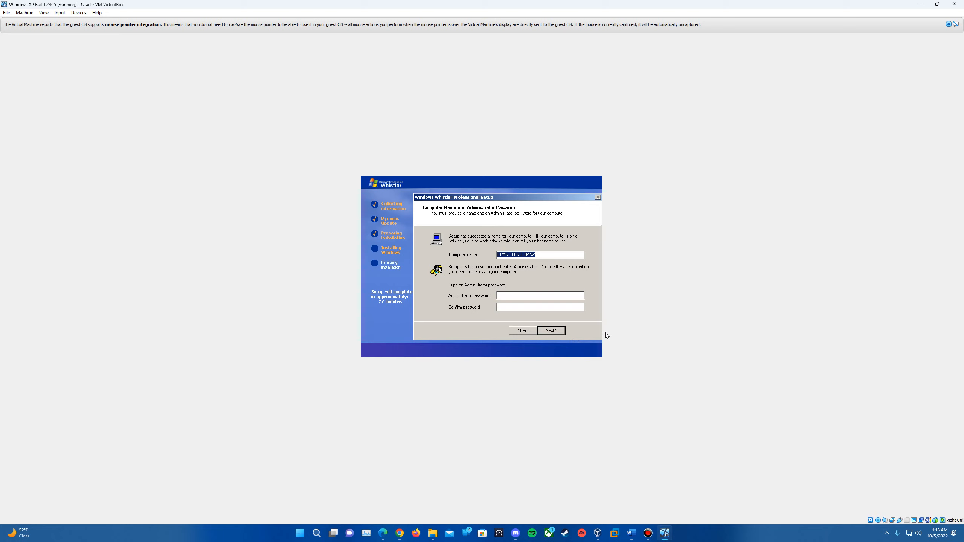
type("WHISTLER2465")
Choose the (GMT-06:00) Central Time zone, then keep Typical networking and the WORKGROUP workgroup
left_click(556, 330)
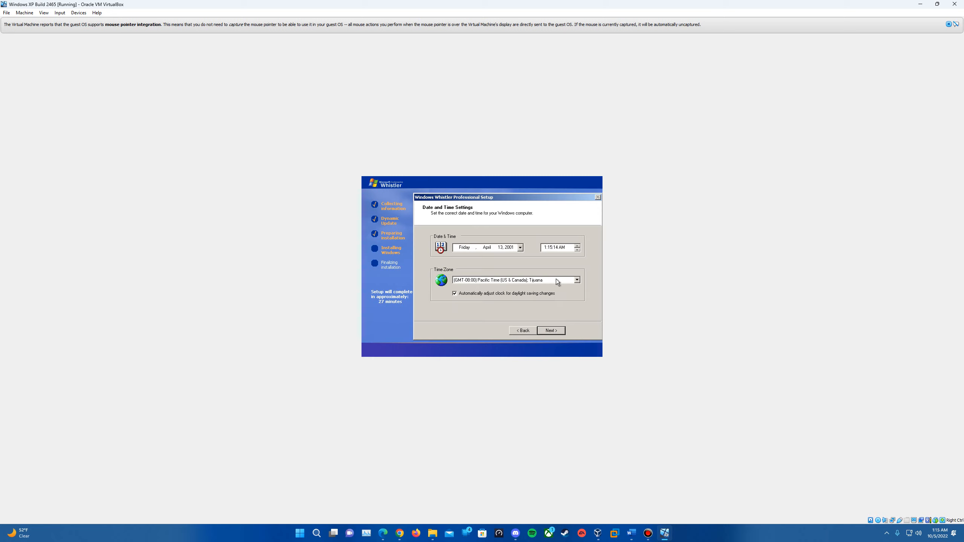
left_click(499, 277)
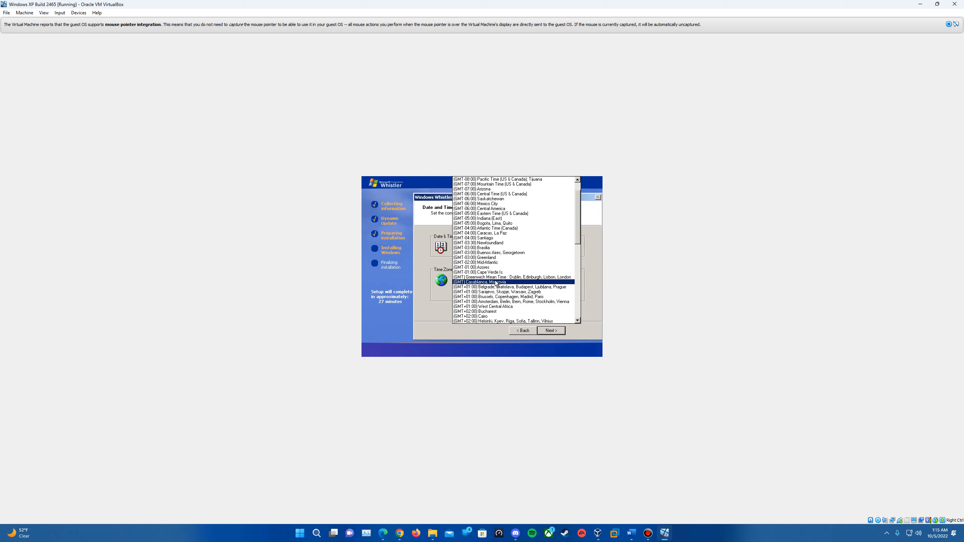
left_click(514, 194)
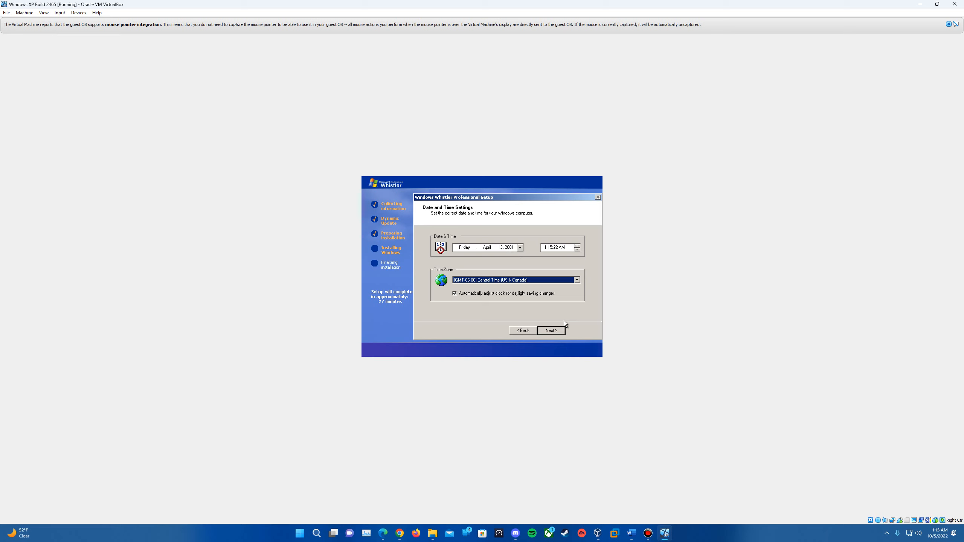
left_click(552, 329)
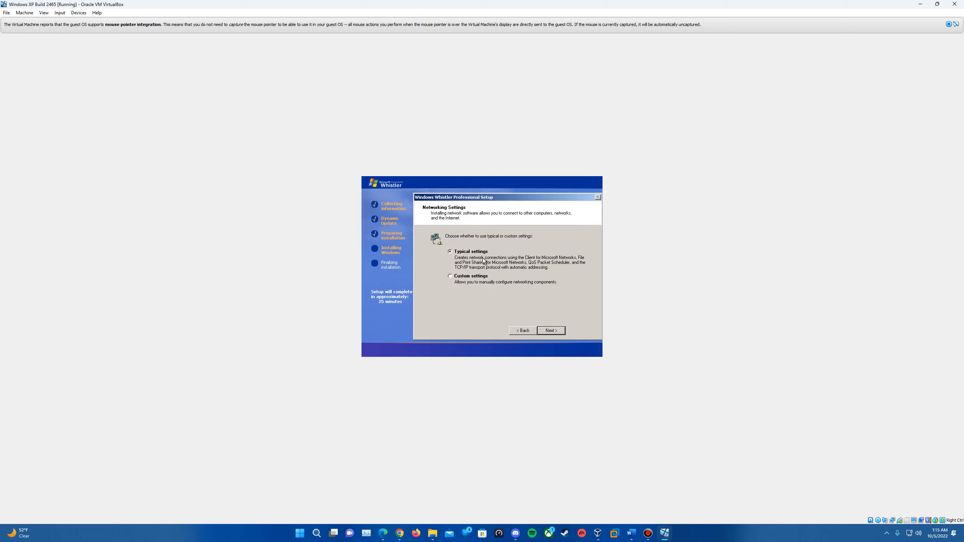
left_click(550, 331)
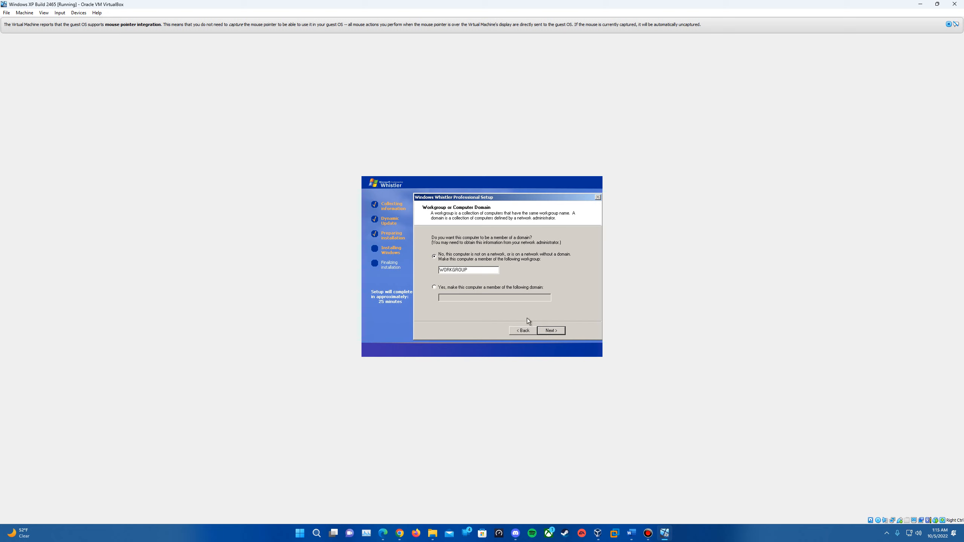
left_click(549, 330)
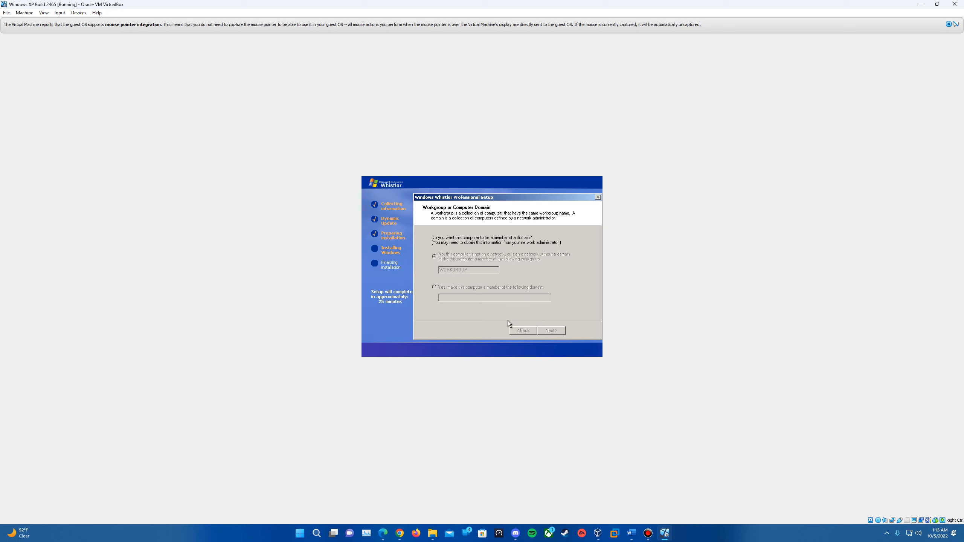